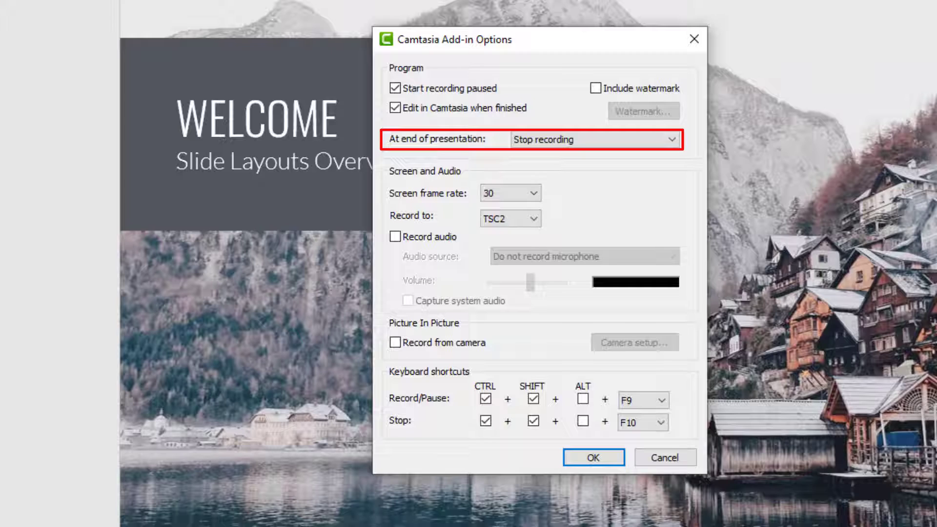
- Set the add-in to stop recording at the end of the presentation
{"action": "left_click", "coordinate": [671, 140]}
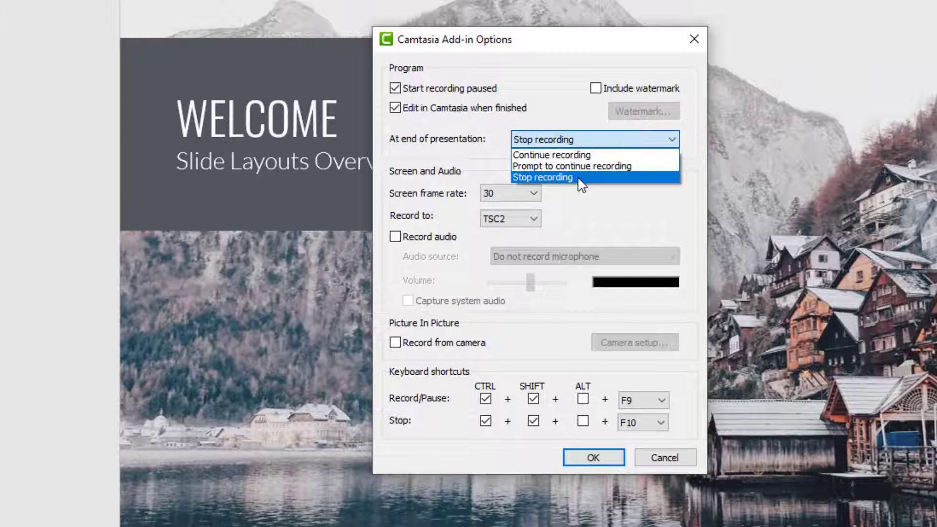
{"action": "left_click", "coordinate": [580, 179]}
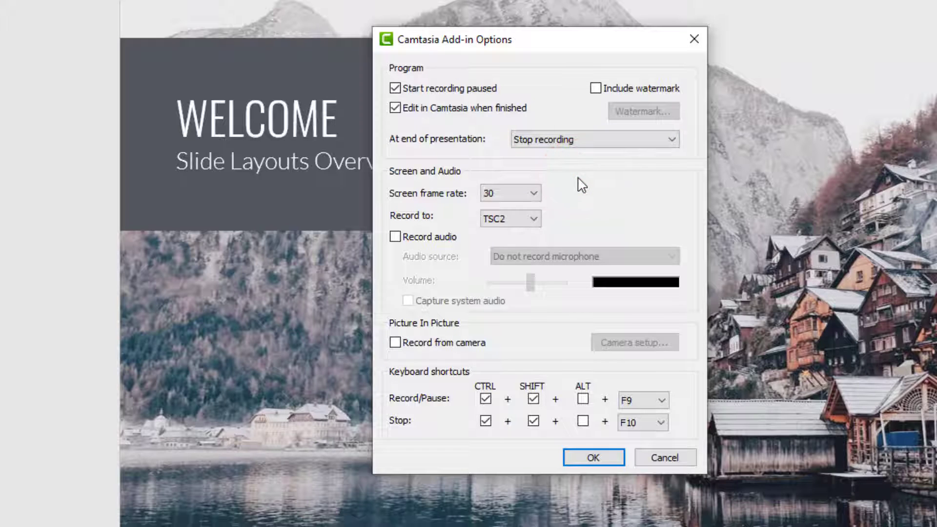
- Try enabling audio recording to review the available audio sources, and disable it again
{"action": "left_click", "coordinate": [396, 237]}
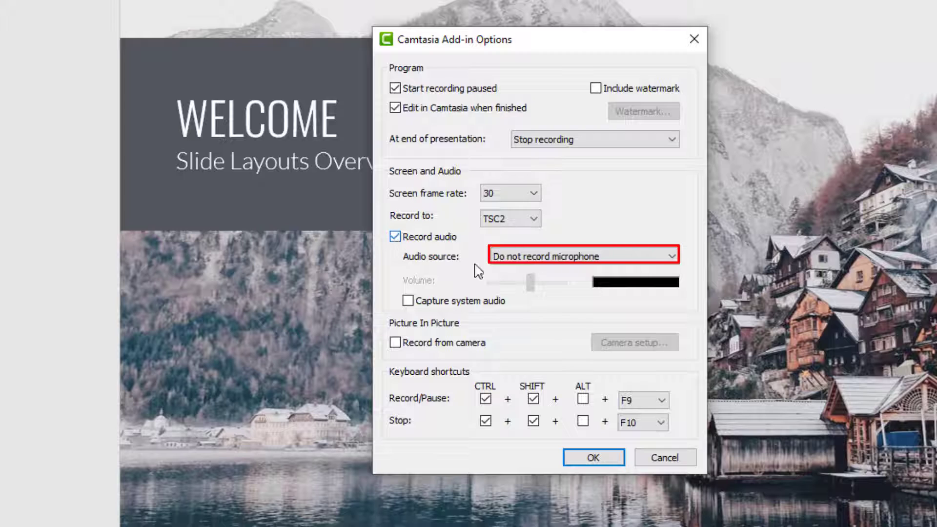
{"action": "left_click", "coordinate": [673, 258]}
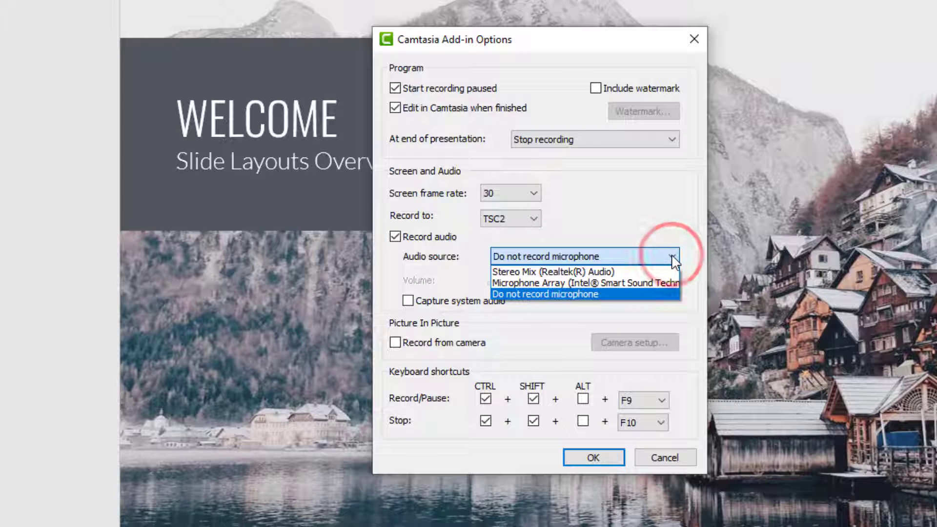
{"action": "left_click", "coordinate": [673, 258]}
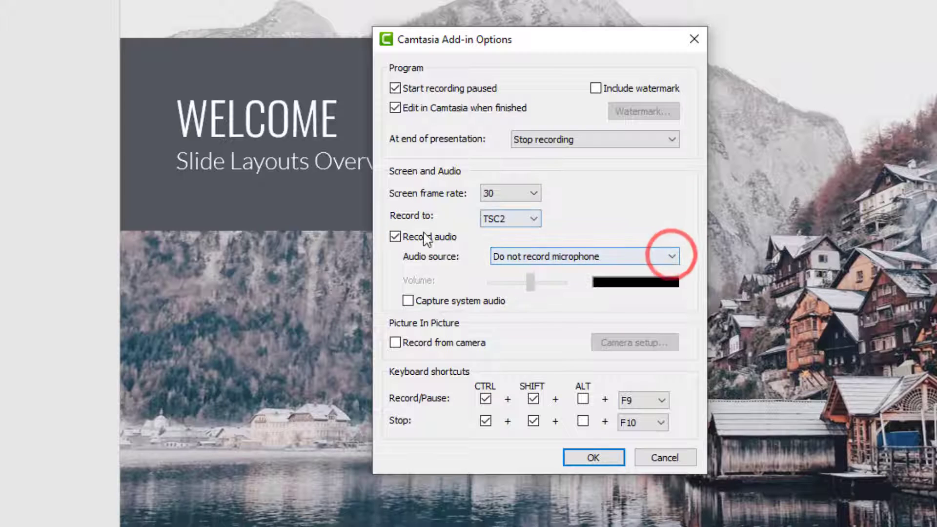
{"action": "left_click", "coordinate": [395, 238]}
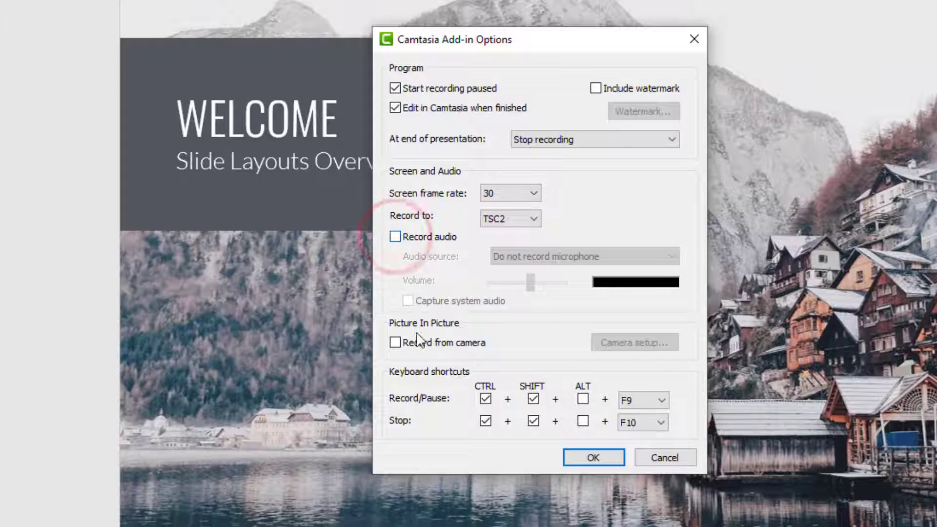
- Try camera recording and review its available video devices, and discard the camera setup and disable it again
{"action": "left_click", "coordinate": [395, 343]}
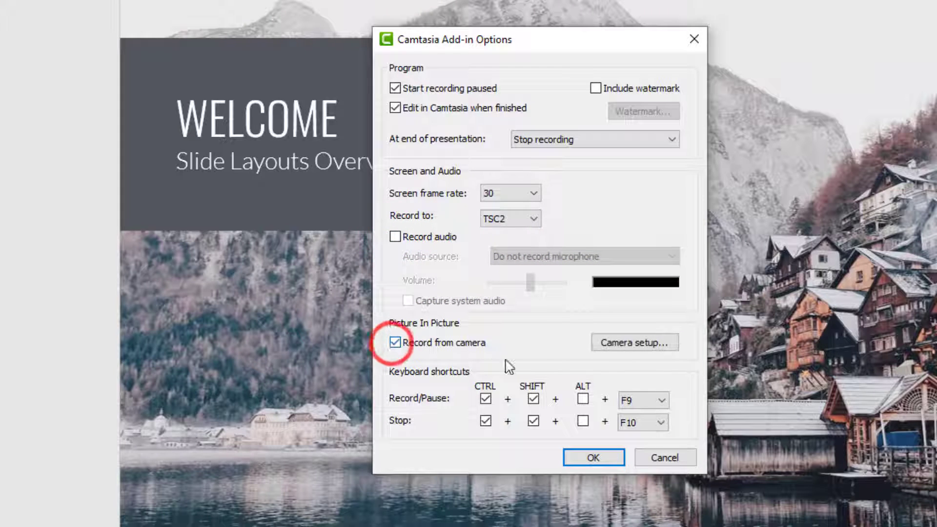
{"action": "left_click", "coordinate": [628, 346]}
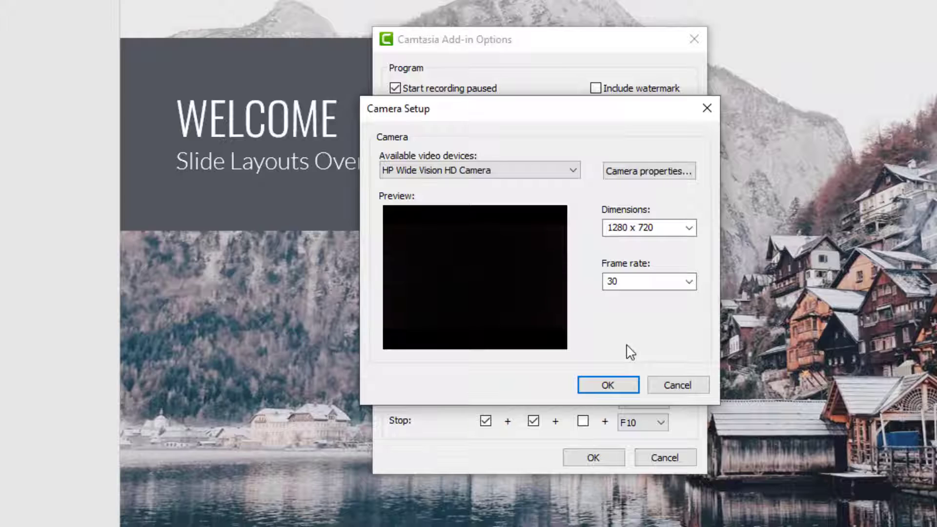
{"action": "left_click", "coordinate": [574, 172]}
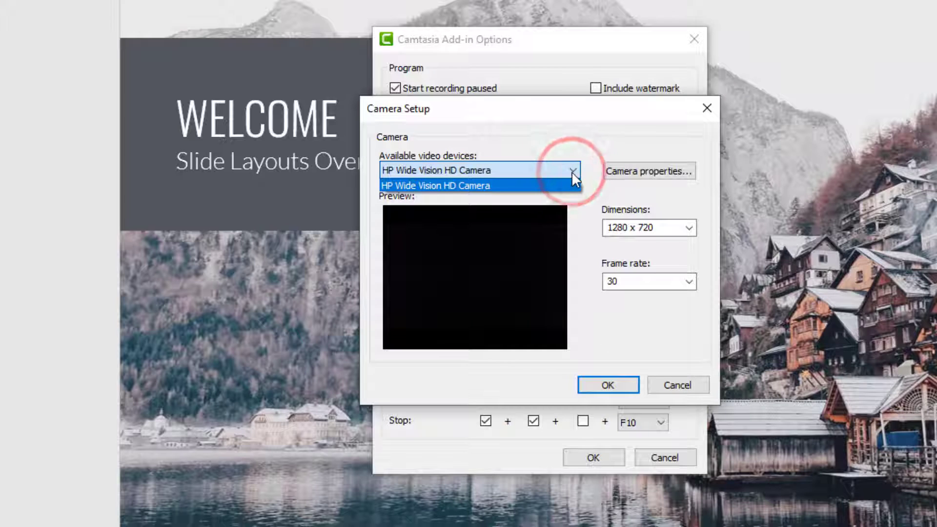
{"action": "left_click", "coordinate": [573, 172]}
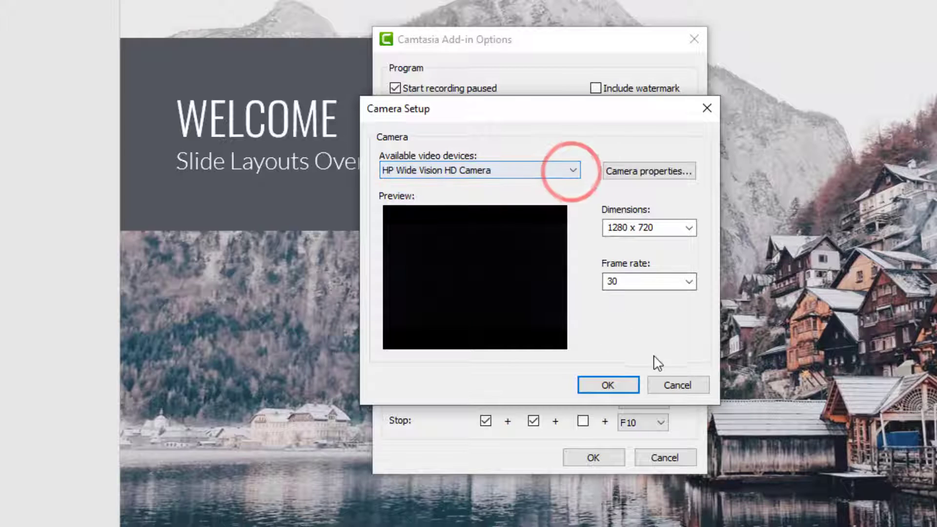
{"action": "left_click", "coordinate": [670, 384]}
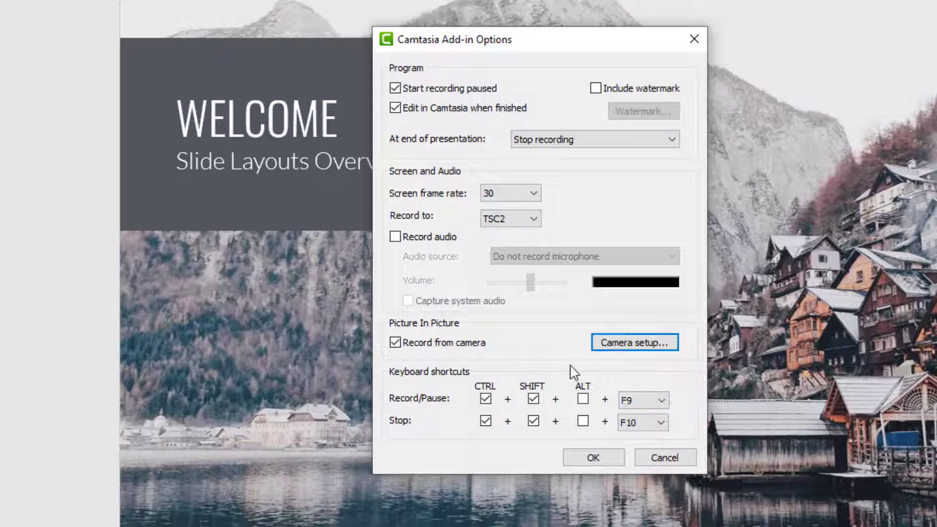
{"action": "left_click", "coordinate": [398, 343]}
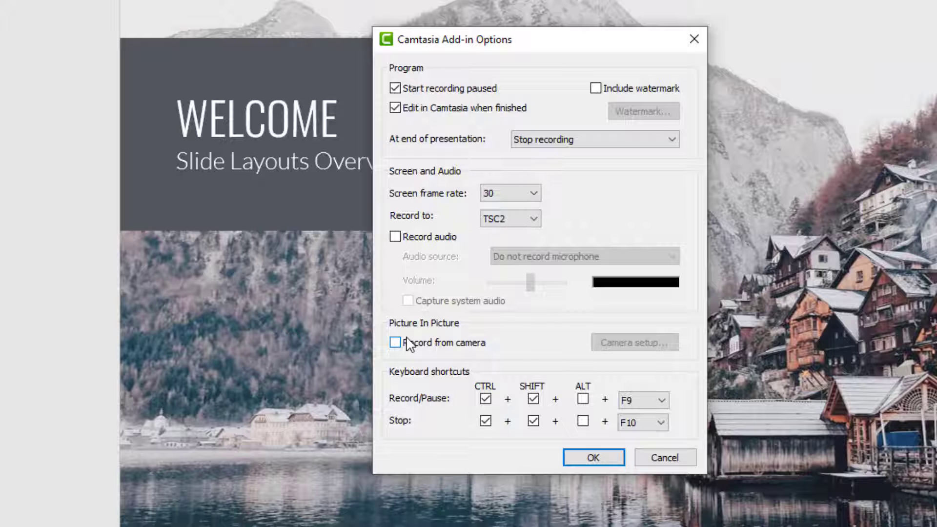
- Accept the Camtasia add-in options and begin recording the presentation as a slideshow
{"action": "left_click", "coordinate": [597, 461]}
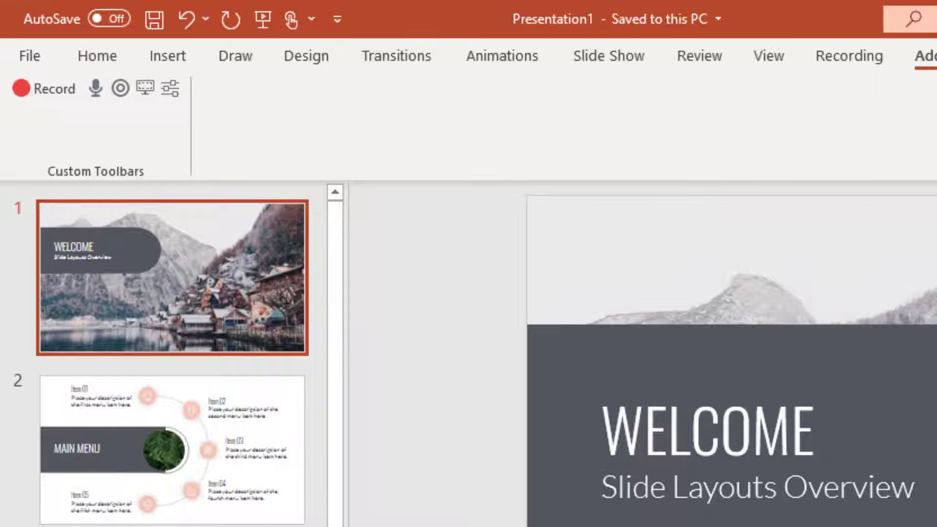
{"action": "left_click", "coordinate": [37, 87]}
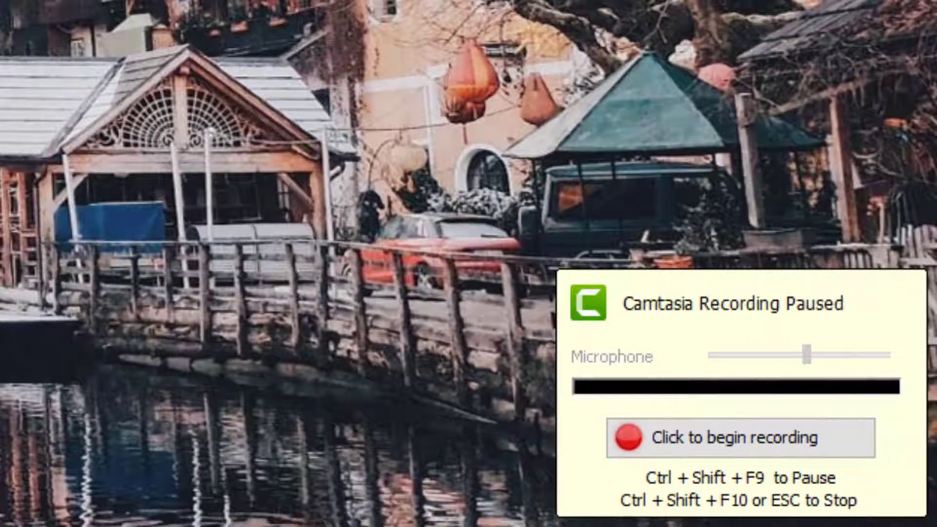
{"action": "left_click", "coordinate": [815, 434]}
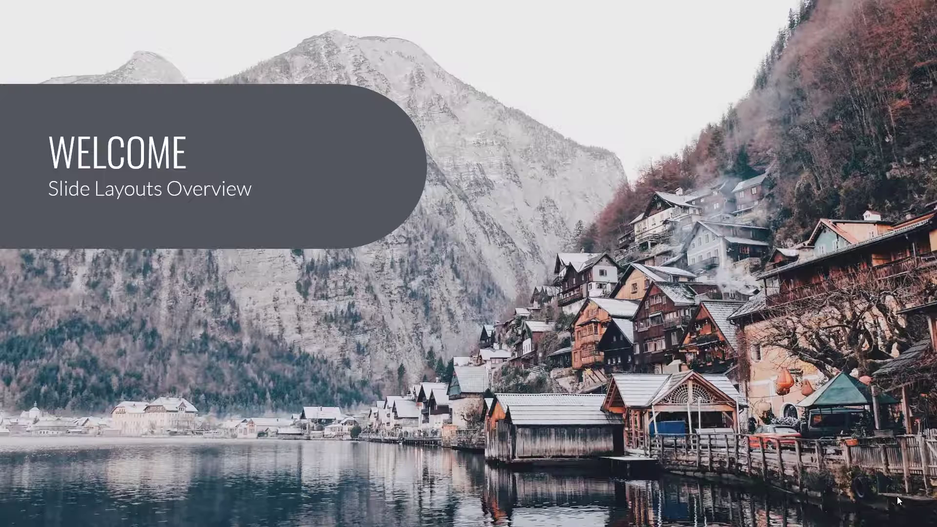
- Advance through every slide from Welcome to Exit Layout and end the slideshow to stop the recording
{"action": "key", "text": "Right"}
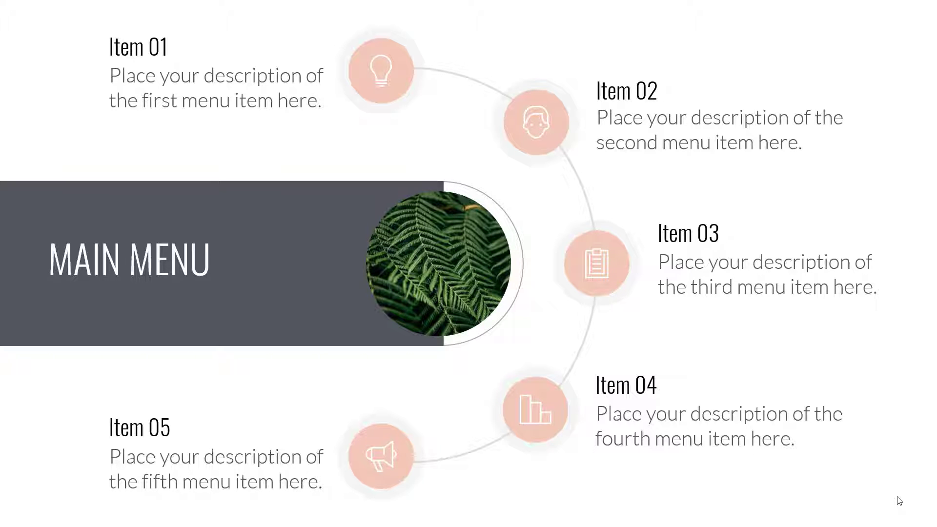
{"action": "key", "text": "Right"}
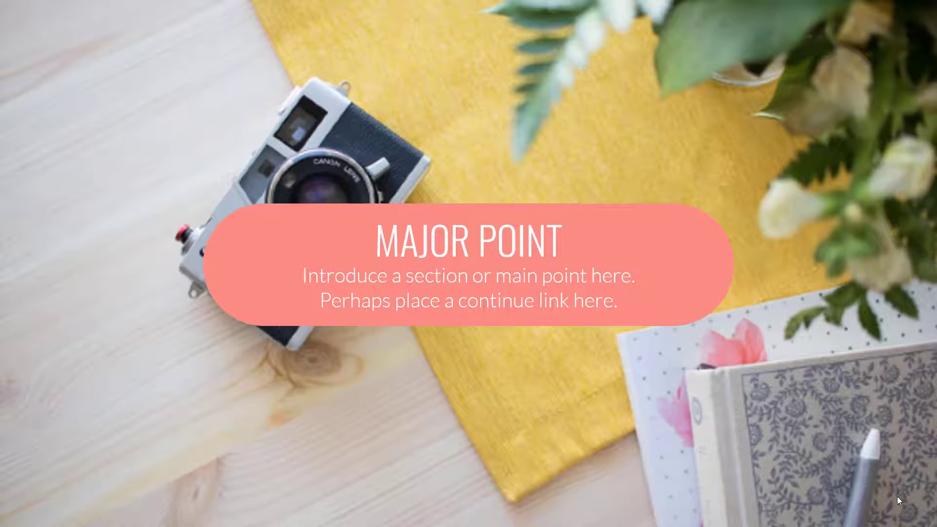
{"action": "key", "text": "Right"}
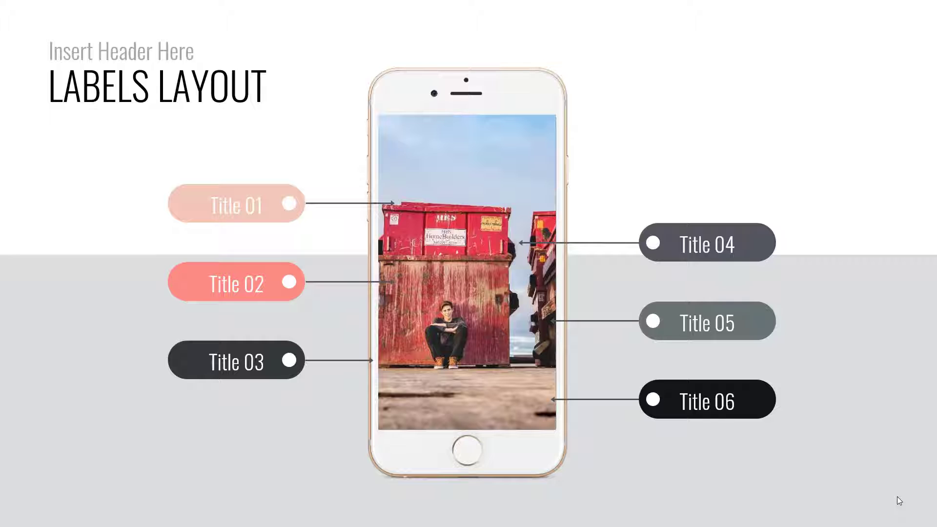
{"action": "key", "text": "Right"}
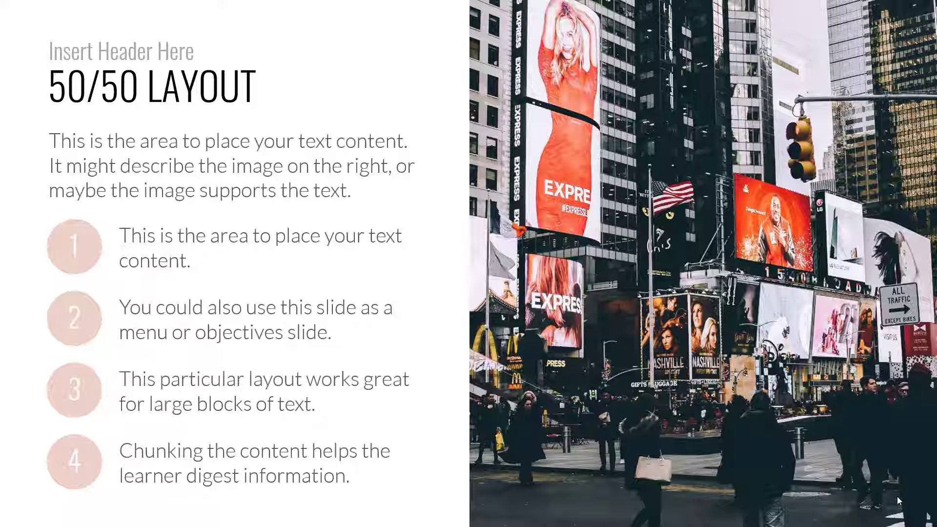
{"action": "key", "text": "Right"}
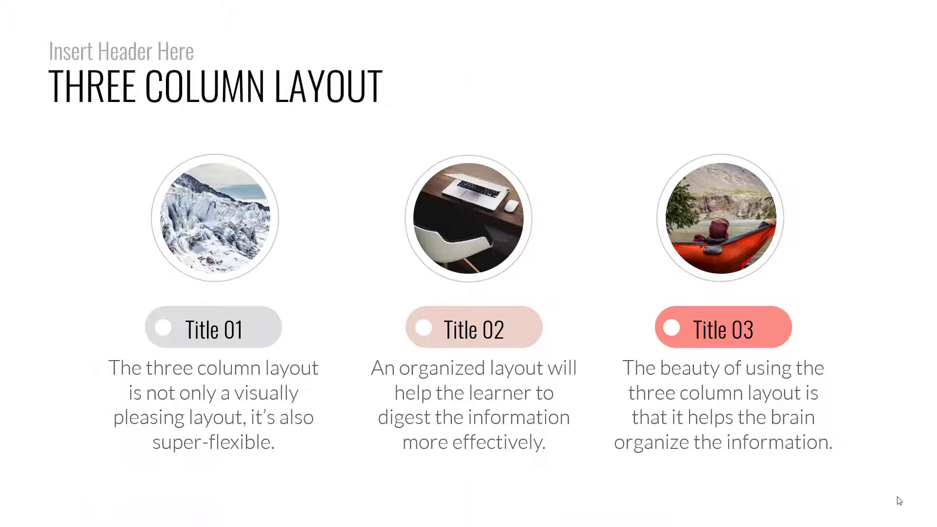
{"action": "key", "text": "Right"}
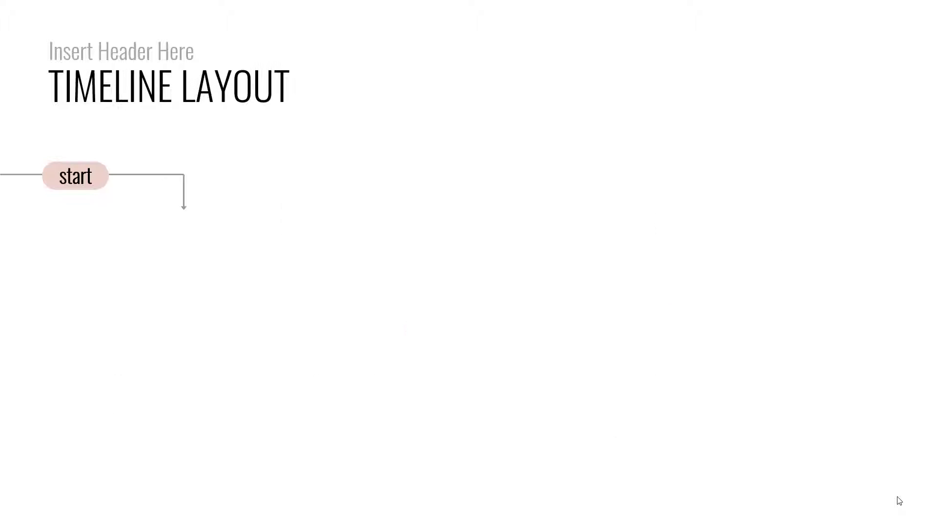
{"action": "key", "text": "Right"}
{"action": "key", "text": "Right"}
{"action": "key", "text": "Right"}
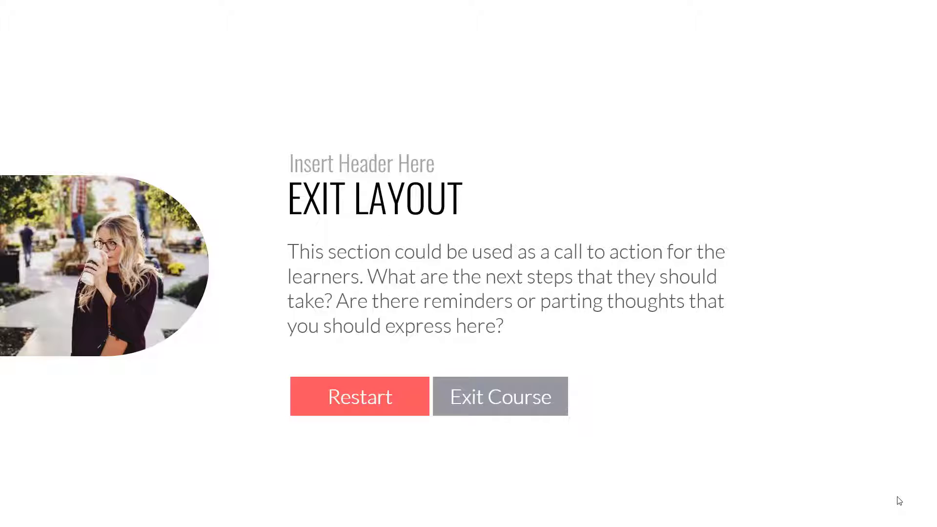
{"action": "key", "text": "Right"}
{"action": "key", "text": "Right"}
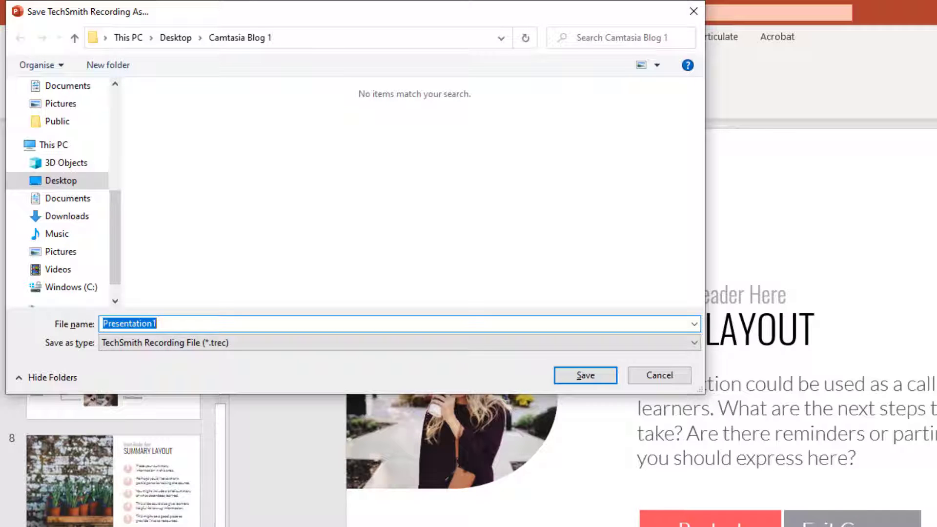
- Save the recording as Presentation1 in TechSmith Recording File format and open it in Camtasia for editing
{"action": "left_click", "coordinate": [587, 377]}
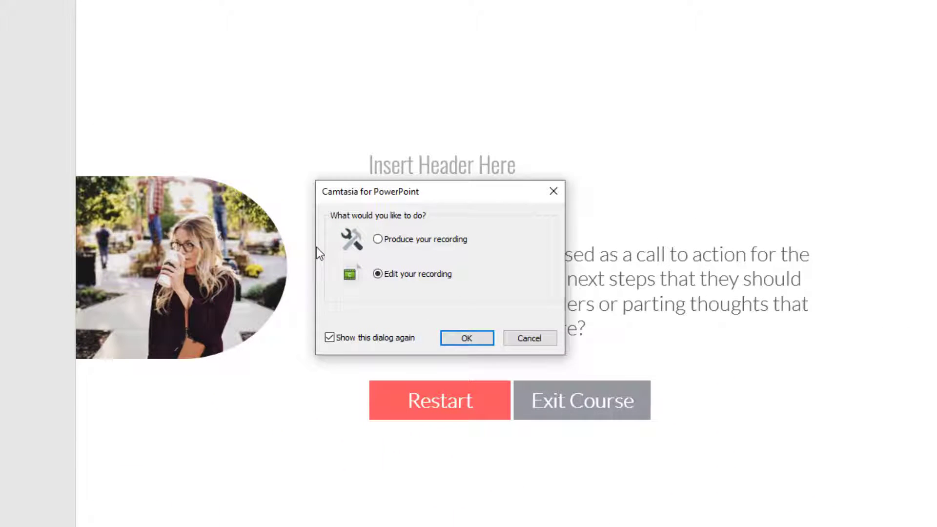
{"action": "left_click", "coordinate": [476, 339]}
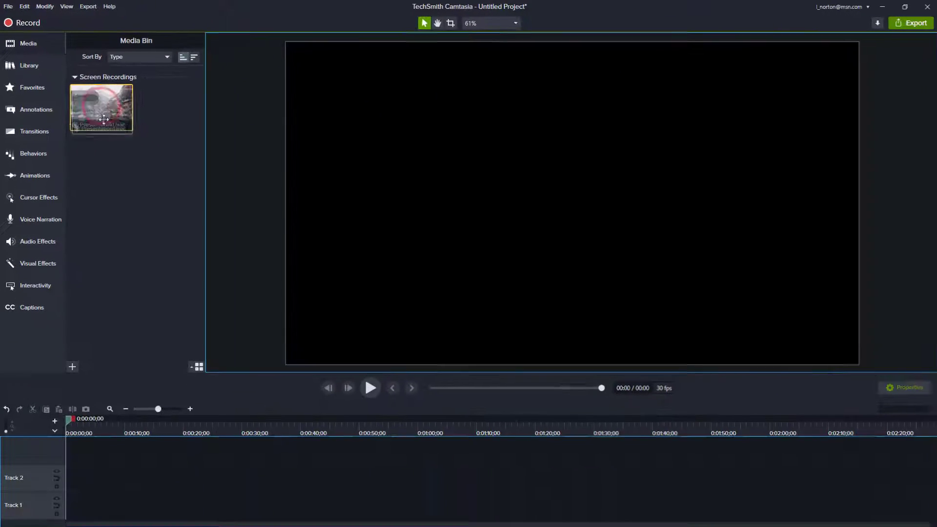
- Place the Presentation1.trec recording on the timeline and import its PowerPoint slide notes as captions
{"action": "left_click_drag", "start_coordinate": [188, 197], "coordinate": [225, 379]}
{"action": "left_click_drag", "start_coordinate": [120, 202], "coordinate": [65, 517]}
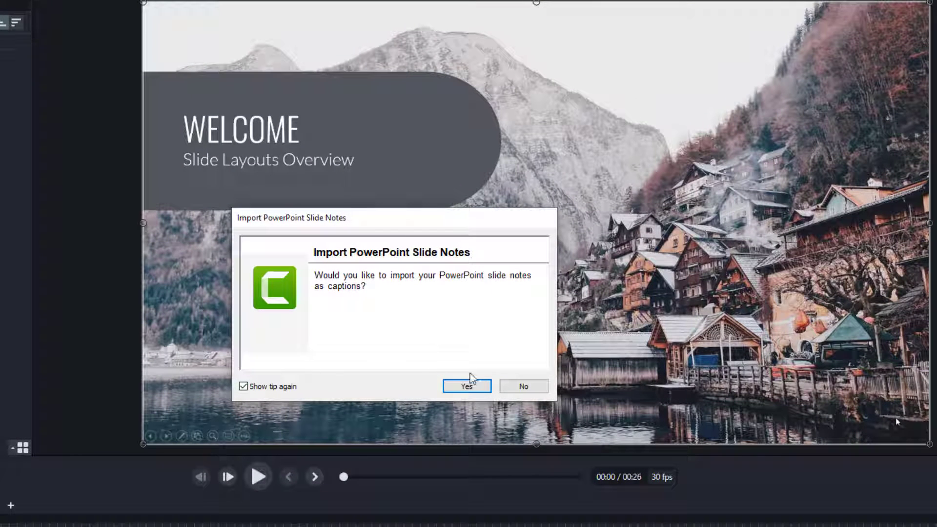
{"action": "left_click", "coordinate": [467, 386]}
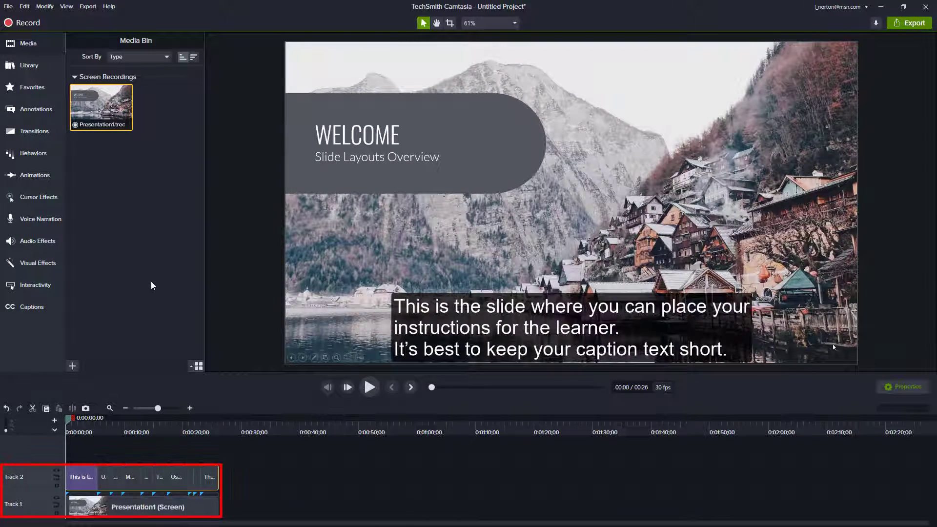
- Play back the first imported captions and split the overlong Welcome slide caption twice into shorter captions
{"action": "left_click", "coordinate": [370, 387]}
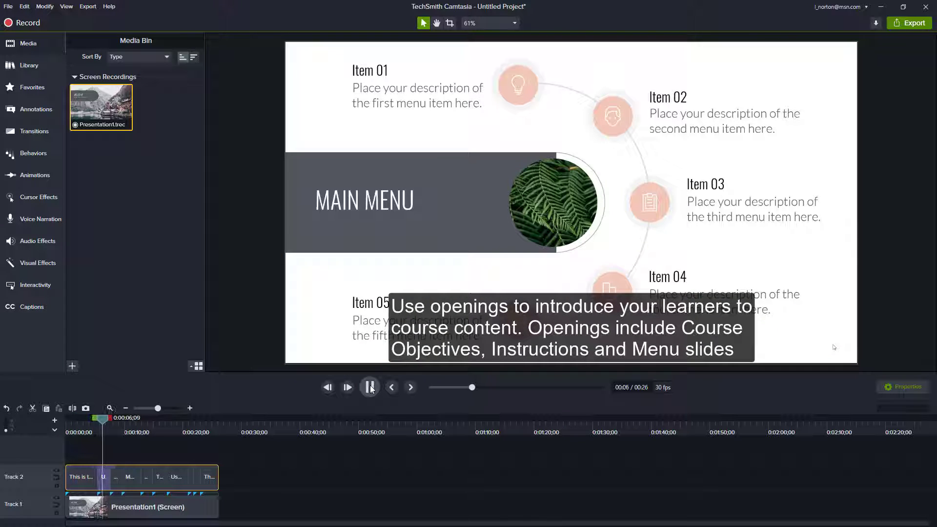
{"action": "left_click", "coordinate": [370, 387]}
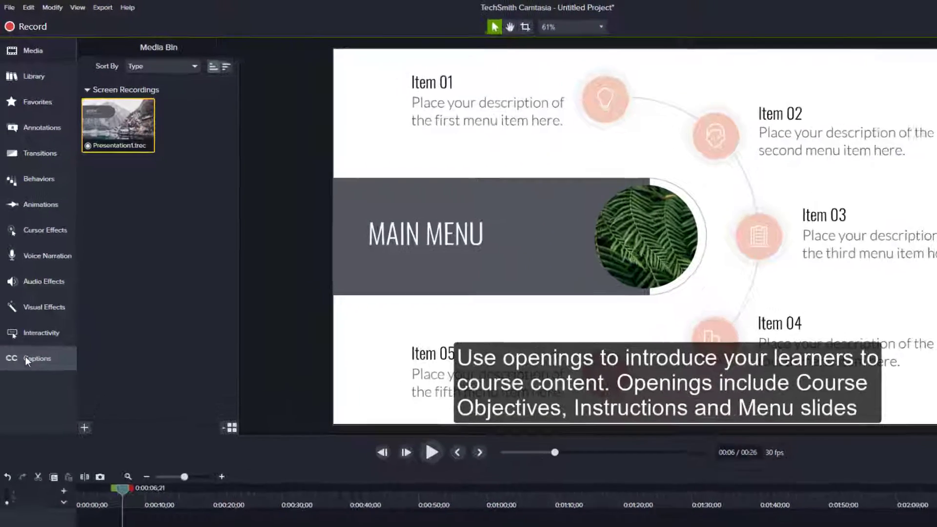
{"action": "left_click", "coordinate": [22, 307]}
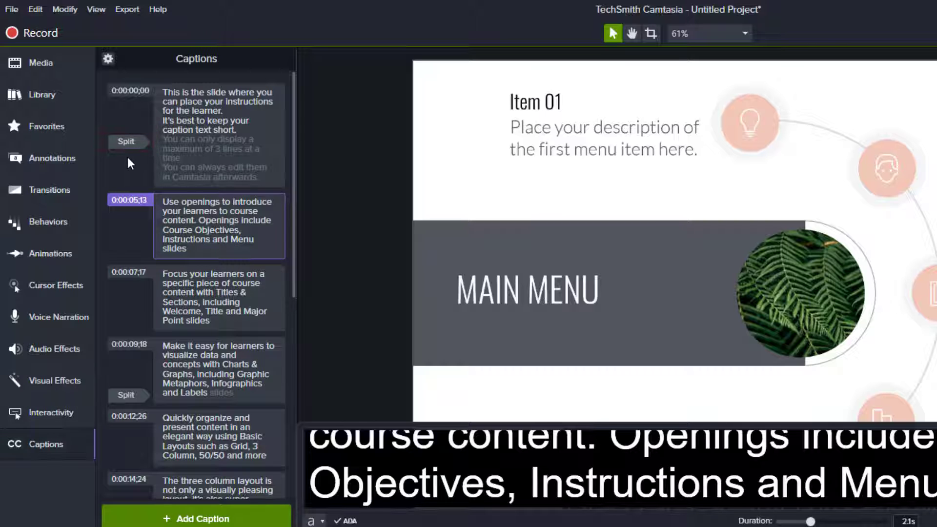
{"action": "left_click", "coordinate": [128, 142]}
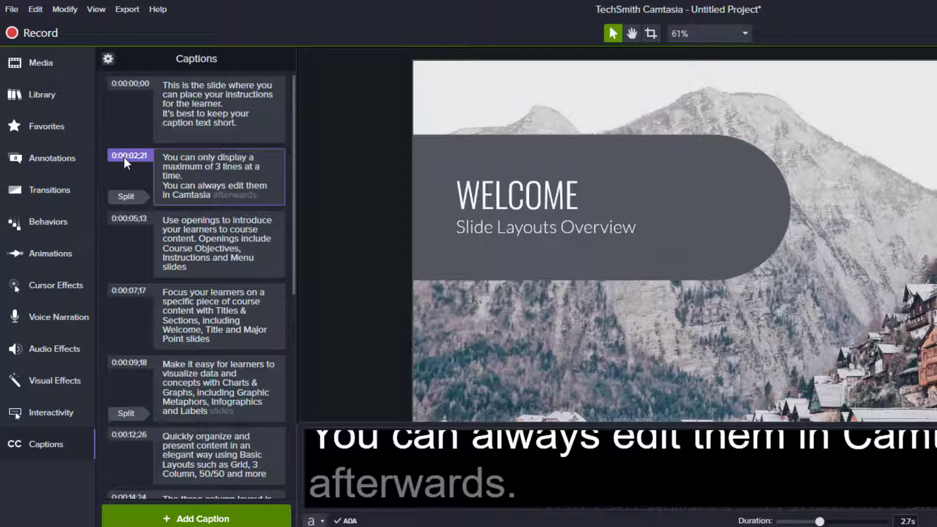
{"action": "left_click", "coordinate": [126, 196]}
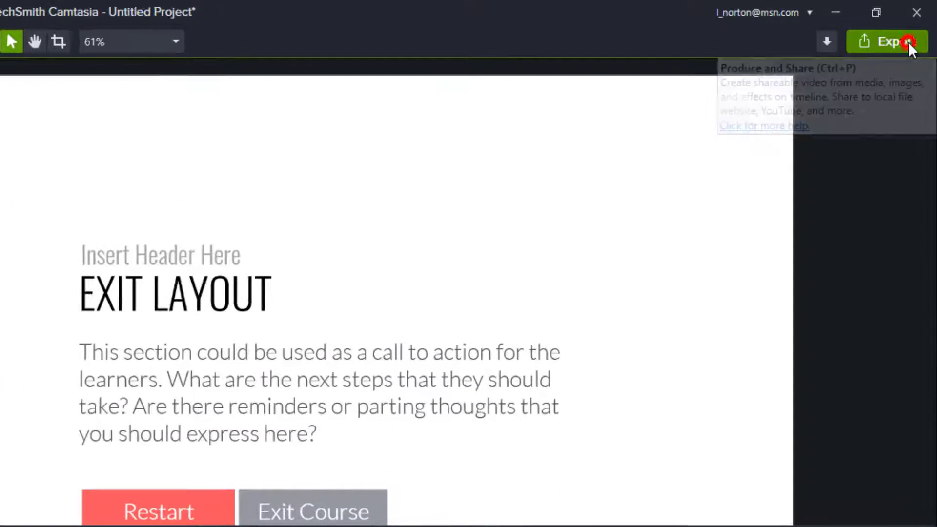
- Open the list of export destinations for the captioned video
{"action": "left_click", "coordinate": [909, 42]}
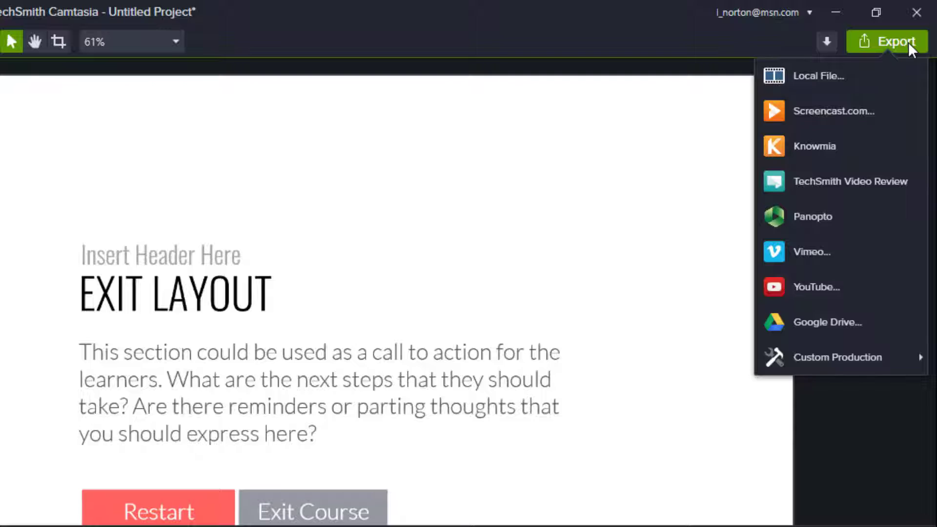
{"action": "left_click", "coordinate": [909, 43]}
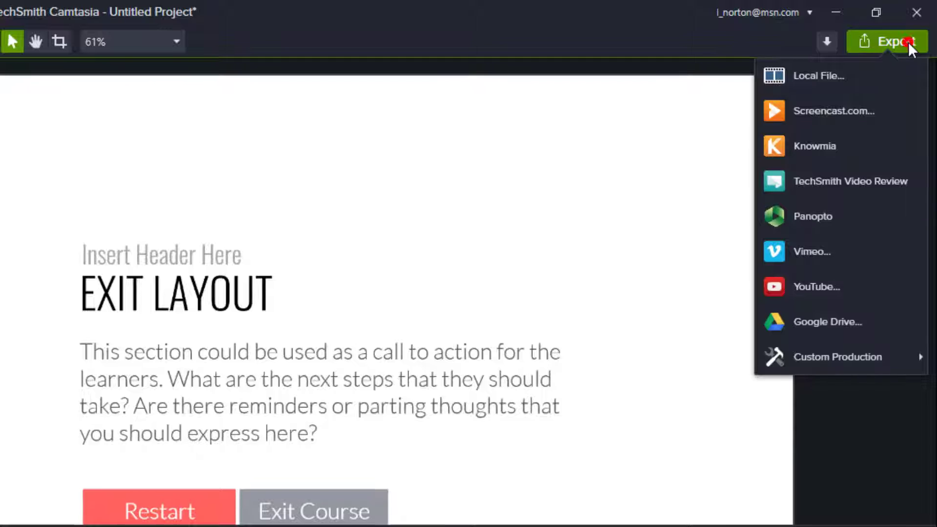